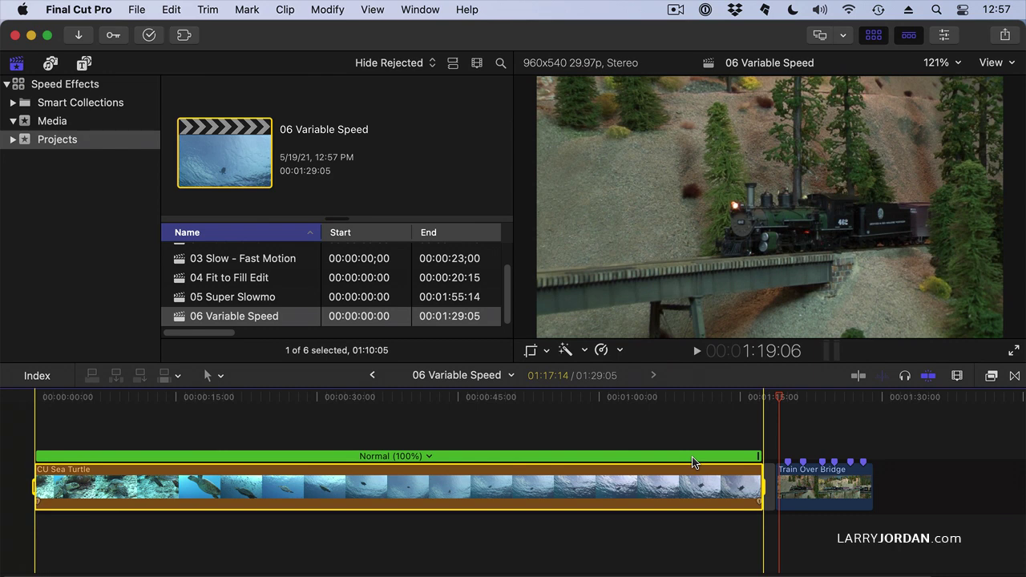
Step: Select the Train Over Bridge clip and preview its playback
{"action": "left_click", "coordinate": [842, 502]}
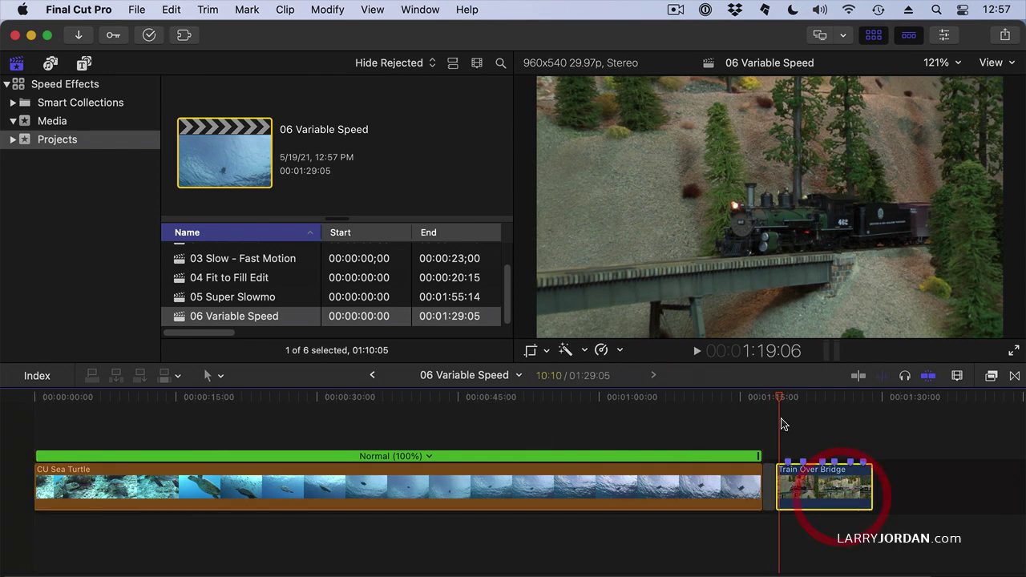
{"action": "key", "text": "space"}
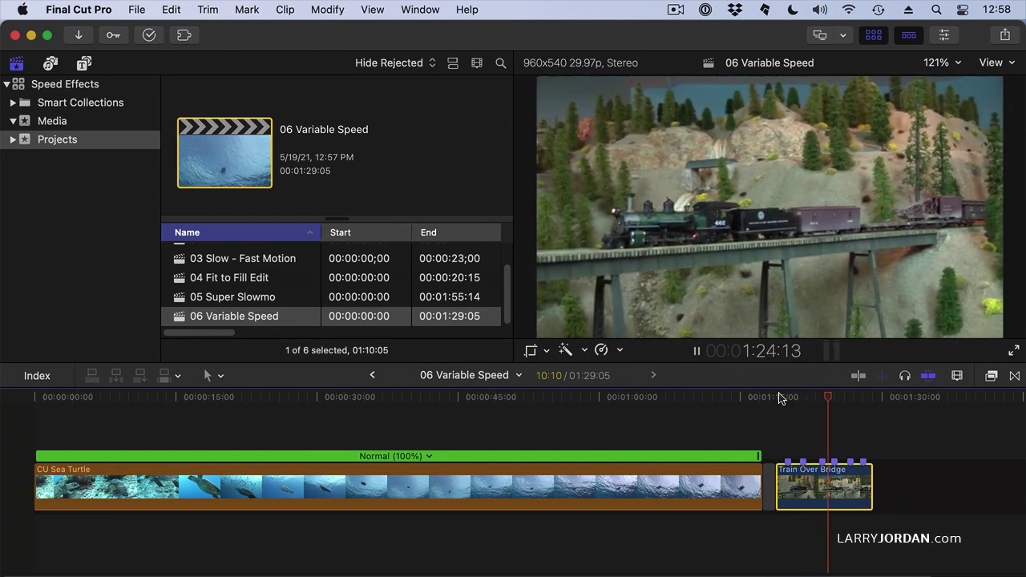
{"action": "key", "text": "space"}
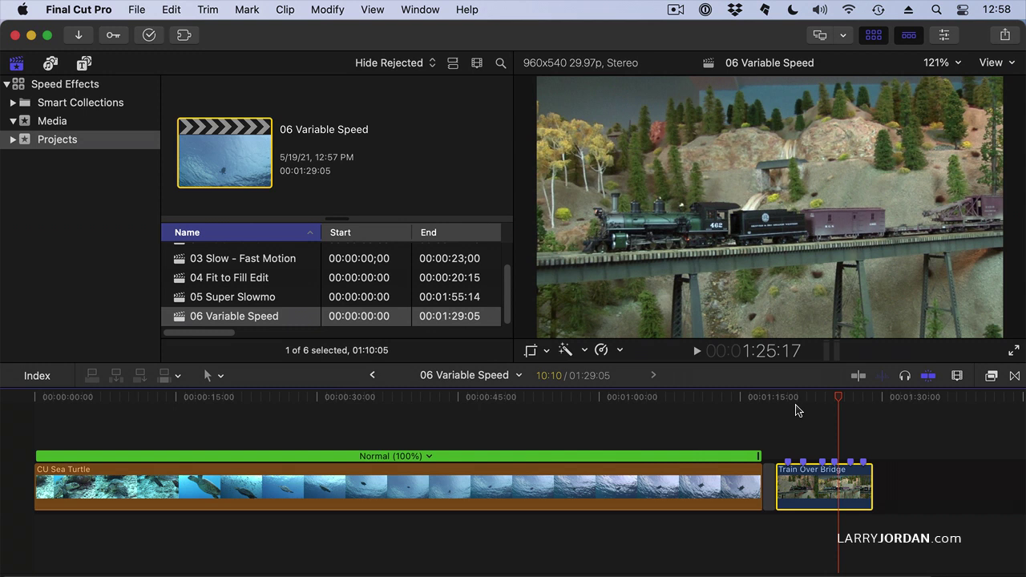
{"action": "left_click", "coordinate": [828, 496]}
{"action": "key", "text": "space"}
{"action": "key", "text": "space"}
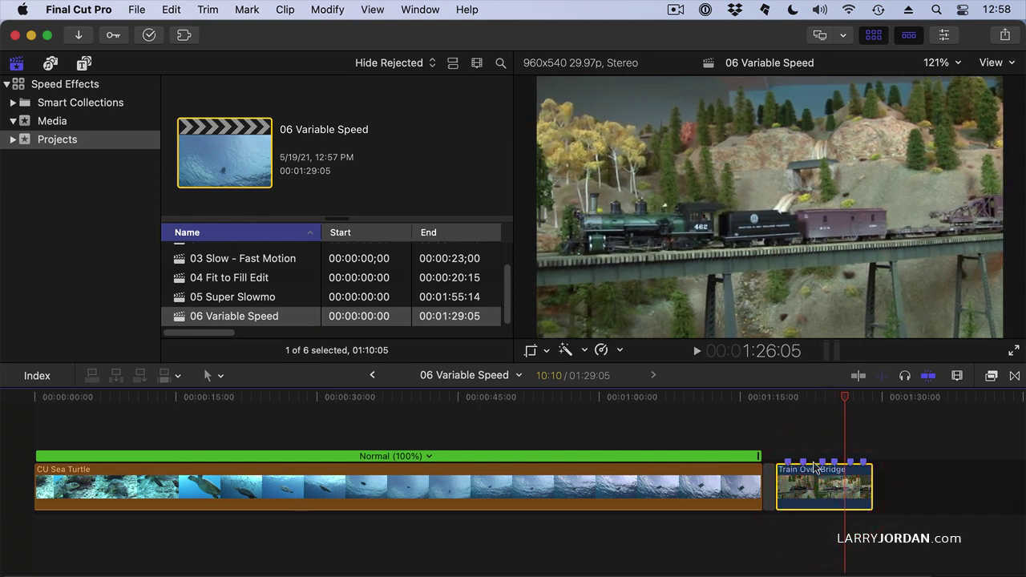
Step: Add 20-frame jump cuts at the train clip's markers, zoom in and park the playhead before it
{"action": "left_click", "coordinate": [810, 484]}
{"action": "left_click", "coordinate": [620, 350]}
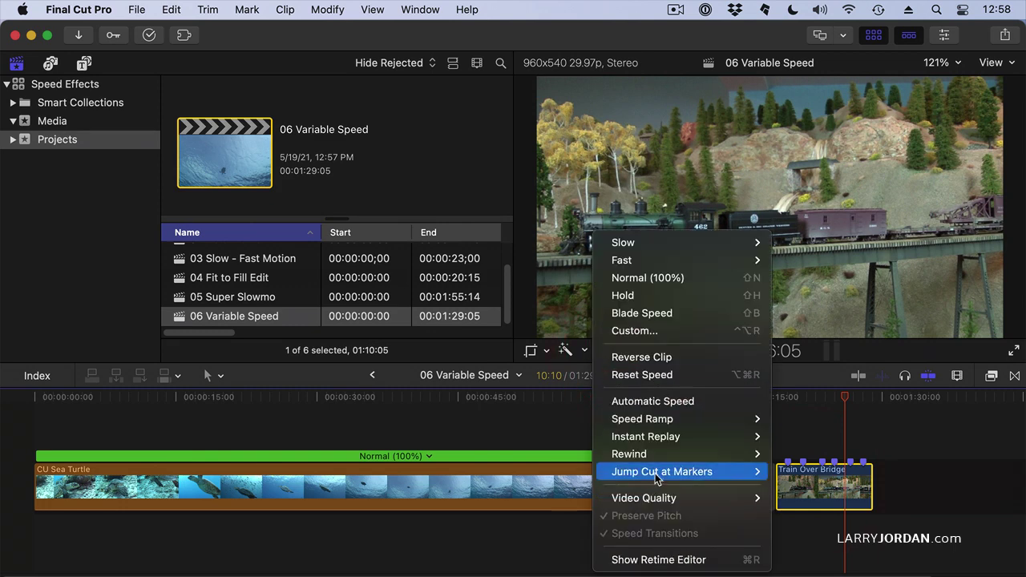
{"action": "mouse_move", "coordinate": [662, 471]}
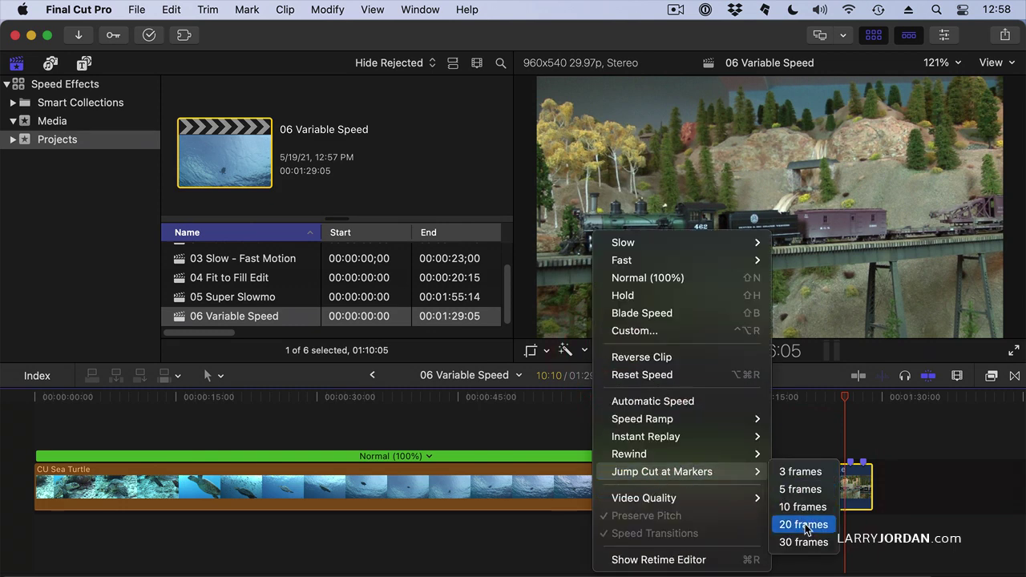
{"action": "left_click", "coordinate": [804, 525]}
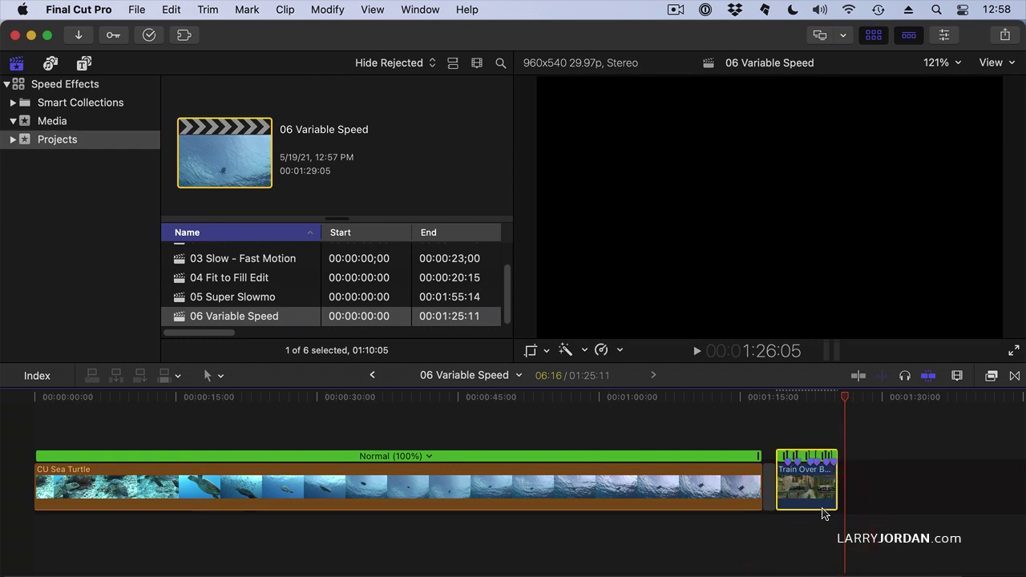
{"action": "key", "text": "super+equal"}
{"action": "key", "text": "super+equal"}
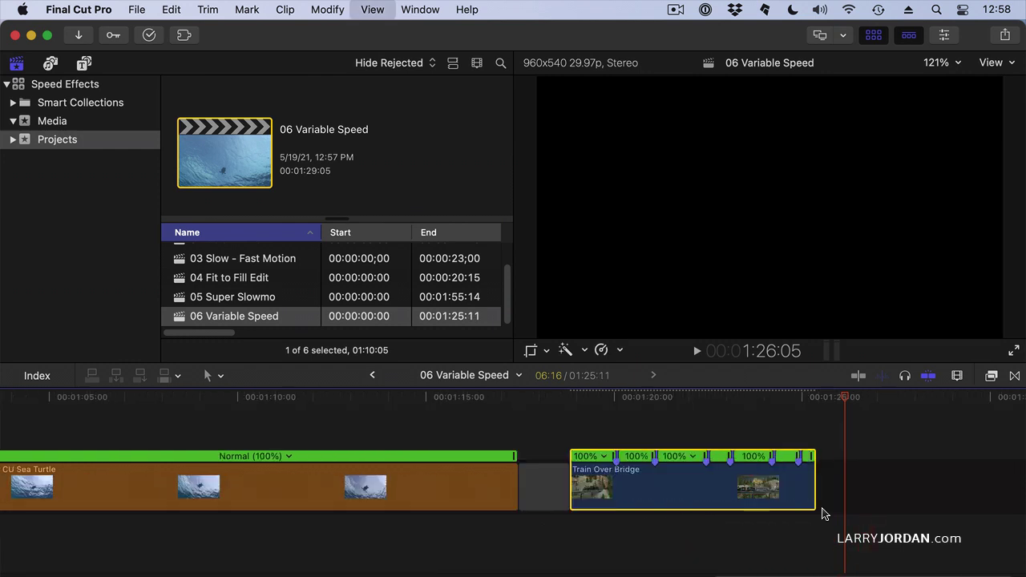
{"action": "left_click", "coordinate": [544, 395]}
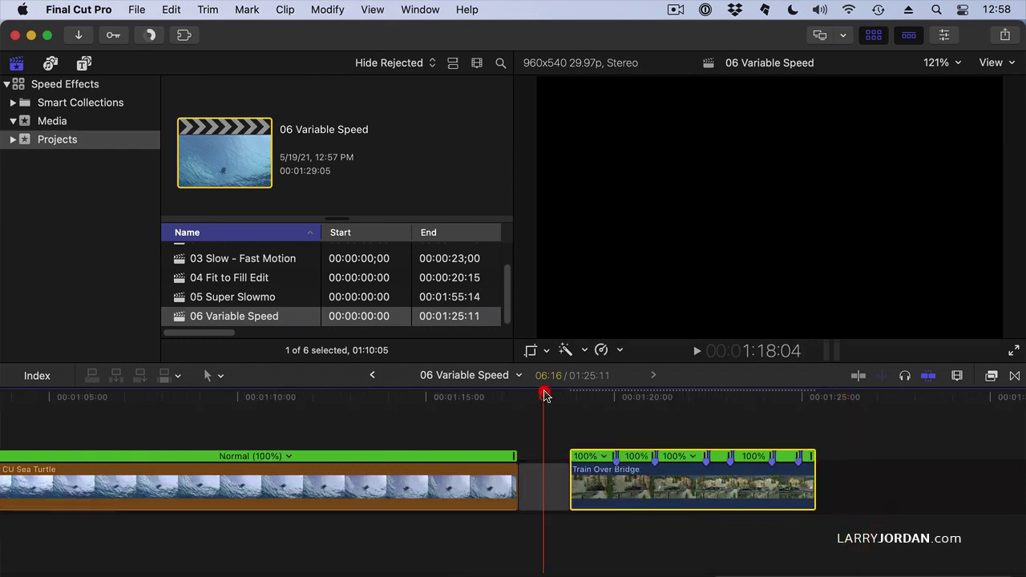
{"action": "key", "text": "space"}
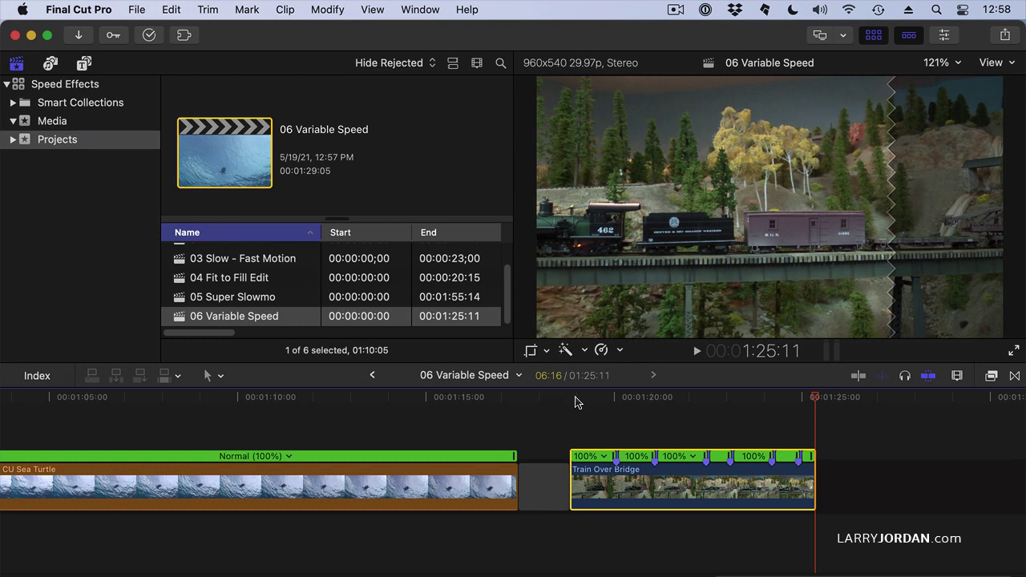
{"action": "left_click", "coordinate": [575, 401]}
{"action": "key", "text": "space"}
{"action": "key", "text": "space"}
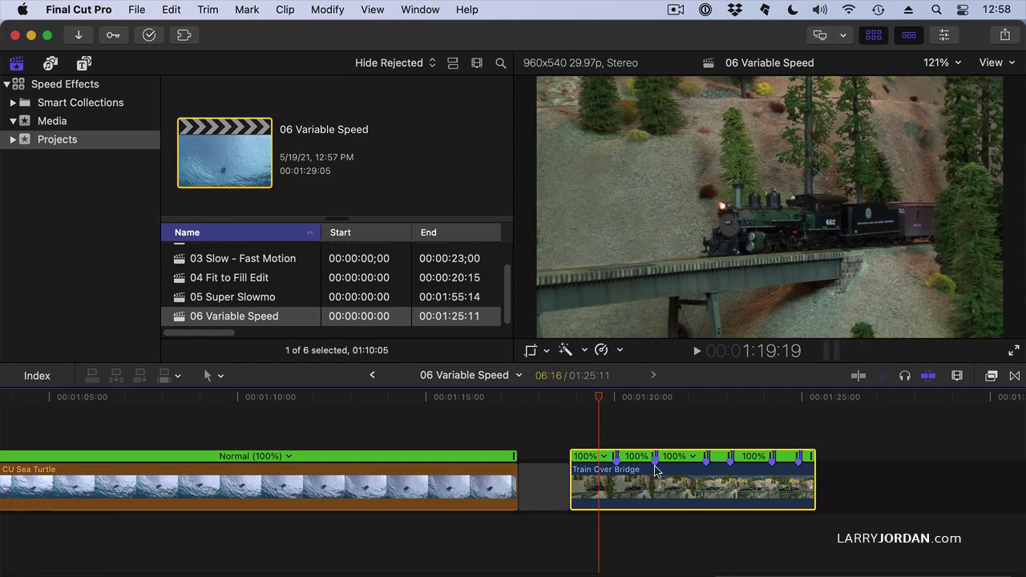
{"action": "key", "text": "space"}
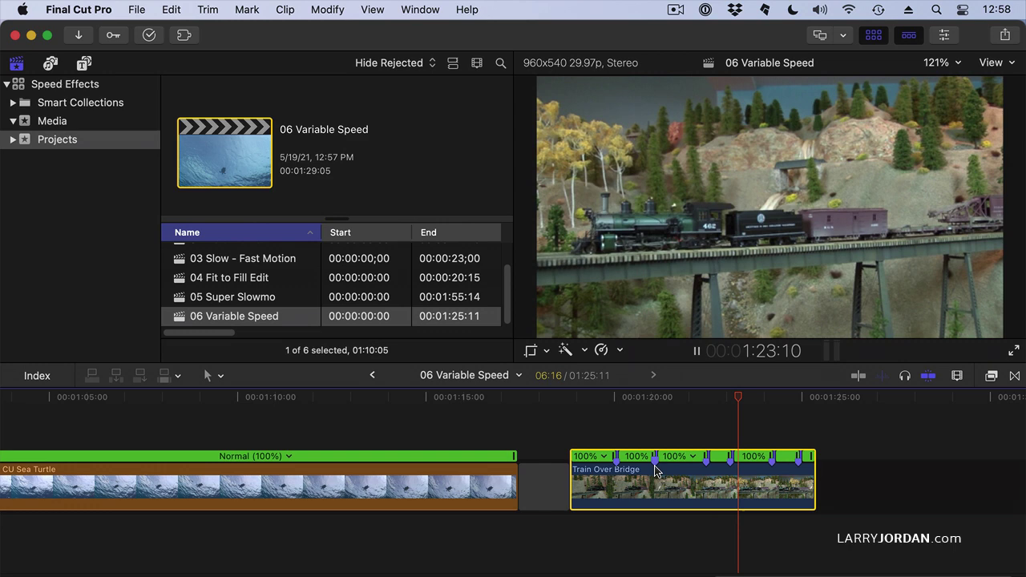
{"action": "key", "text": "space"}
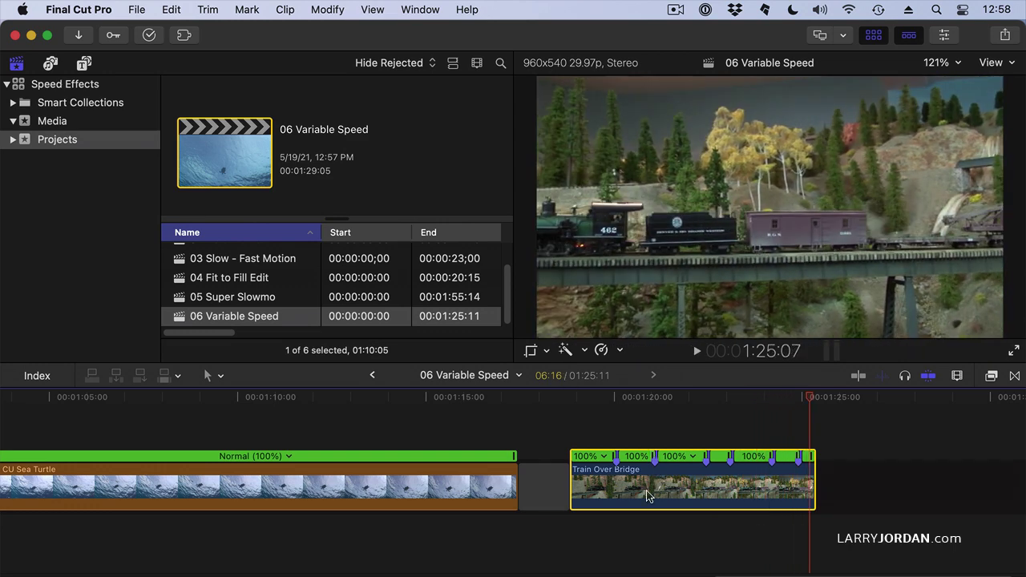
Step: Dismiss the train clip's Retime options unchanged and fit the turtle and train clips into the timeline
{"action": "left_click", "coordinate": [648, 496]}
{"action": "left_click", "coordinate": [620, 350]}
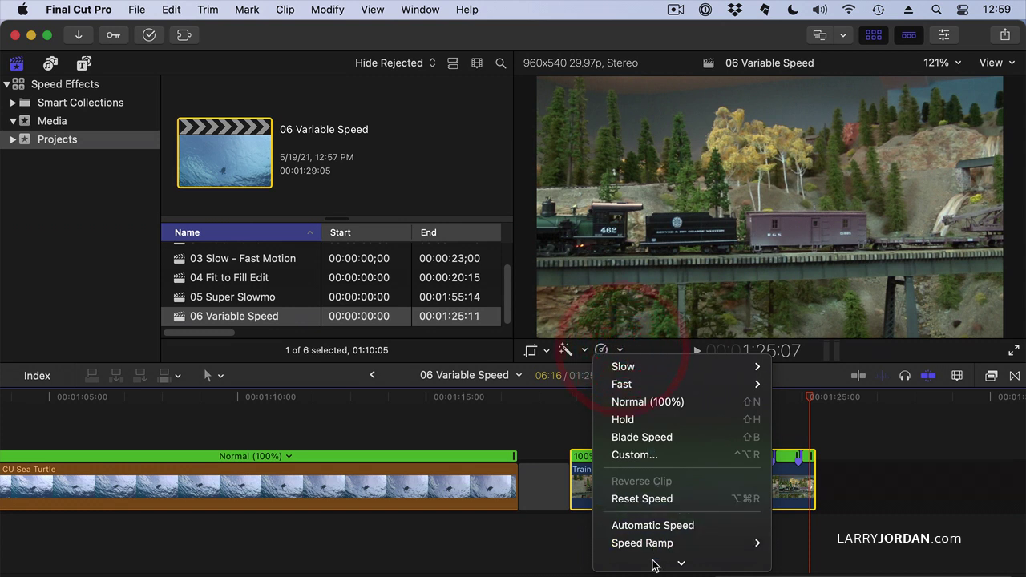
{"action": "mouse_move", "coordinate": [662, 471]}
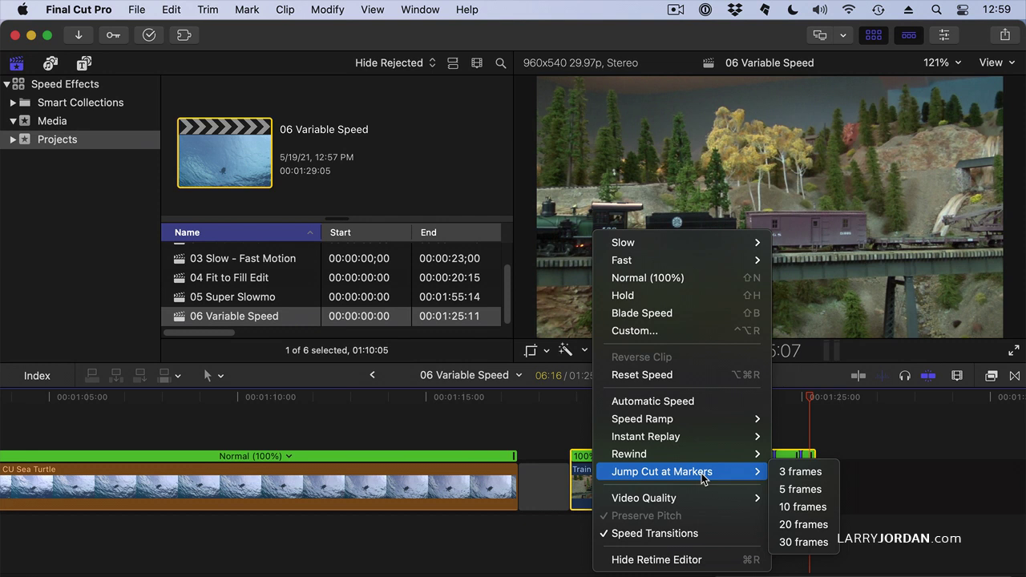
{"action": "left_click", "coordinate": [800, 472]}
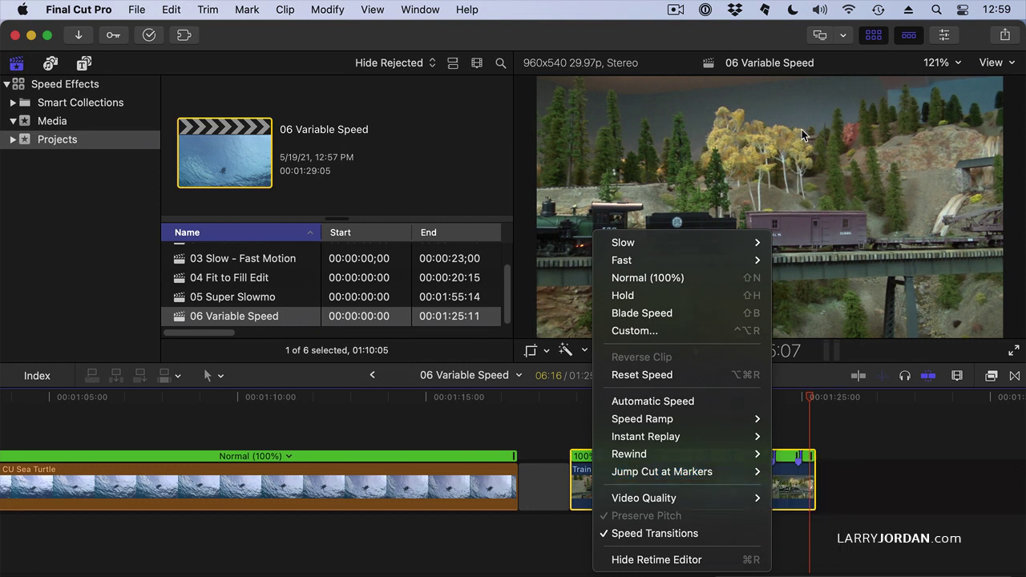
{"action": "left_click", "coordinate": [805, 135]}
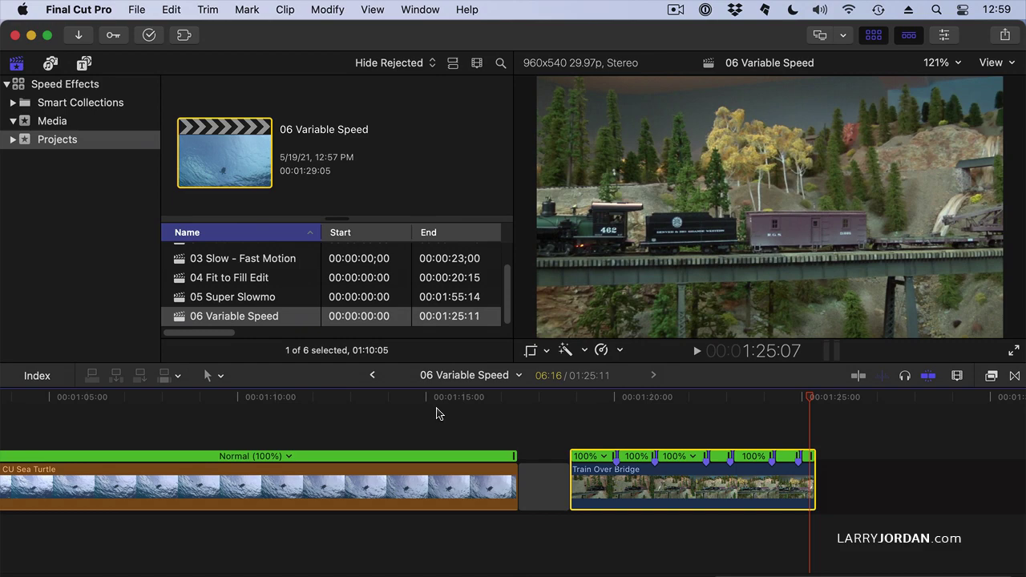
{"action": "key", "text": "shift+z"}
Step: Play about ten seconds of the CU Sea Turtle clip from its start, then switch to Range Selection
{"action": "left_click", "coordinate": [64, 397]}
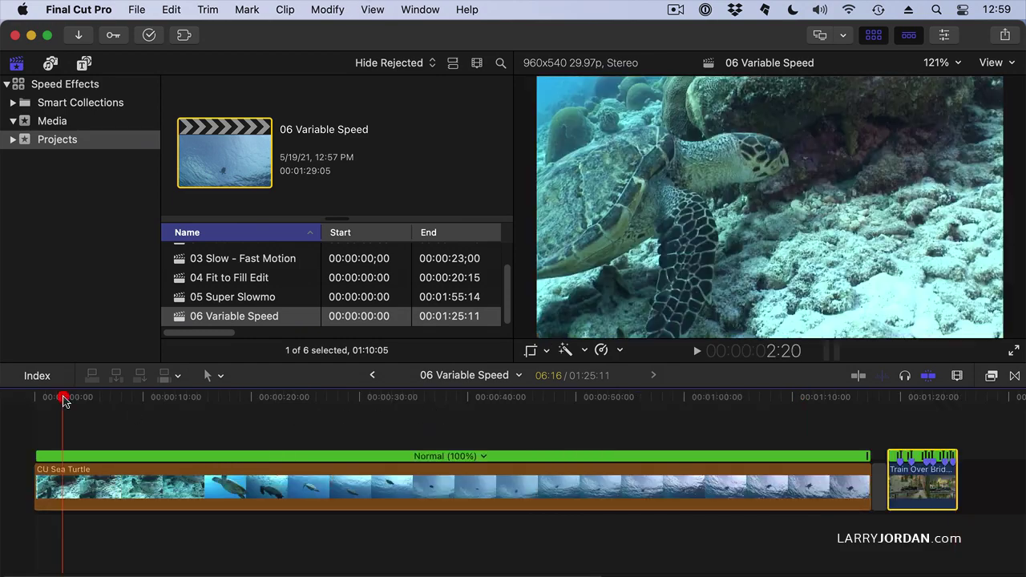
{"action": "key", "text": "space"}
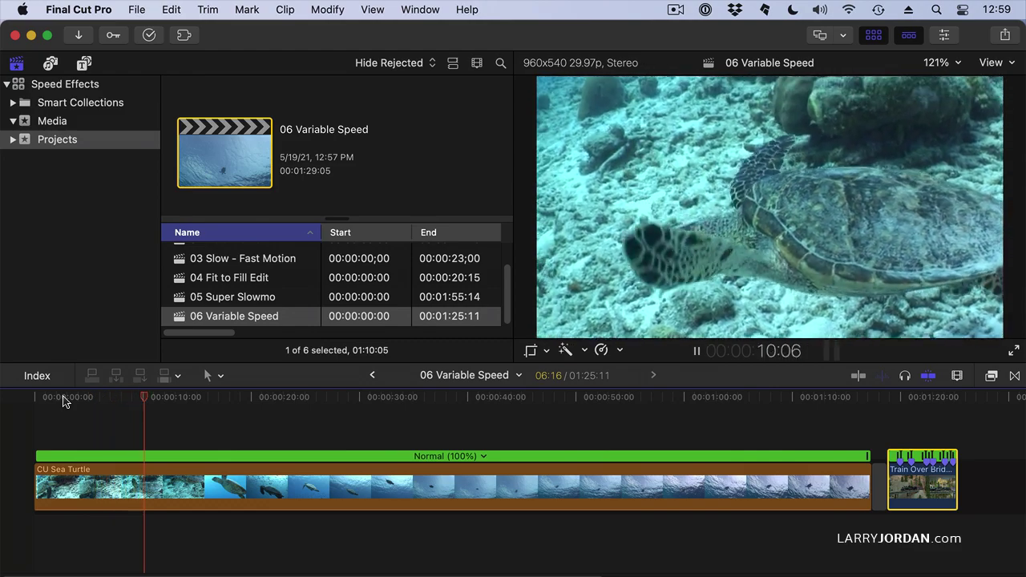
{"action": "key", "text": "space"}
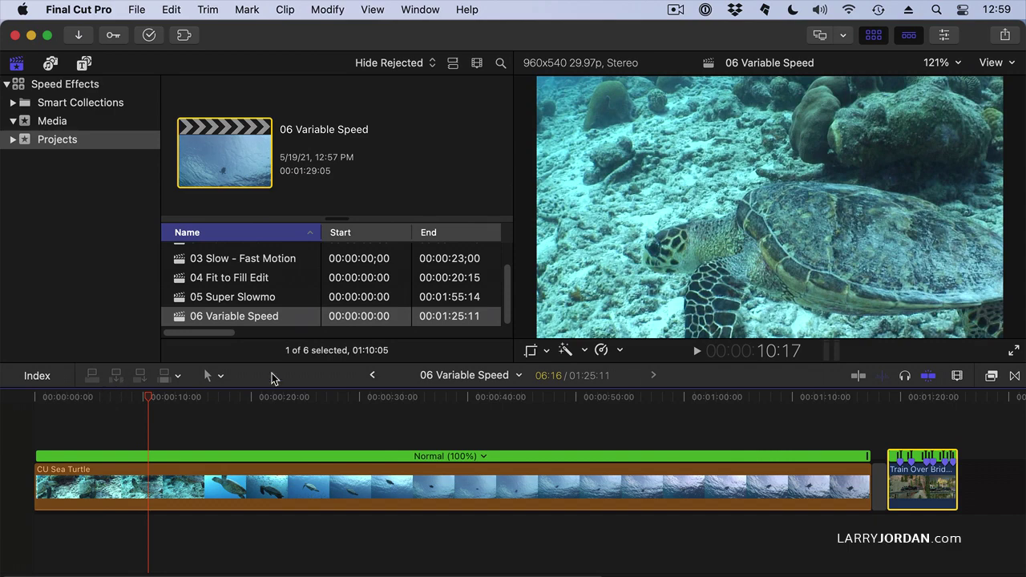
{"action": "key", "text": "r"}
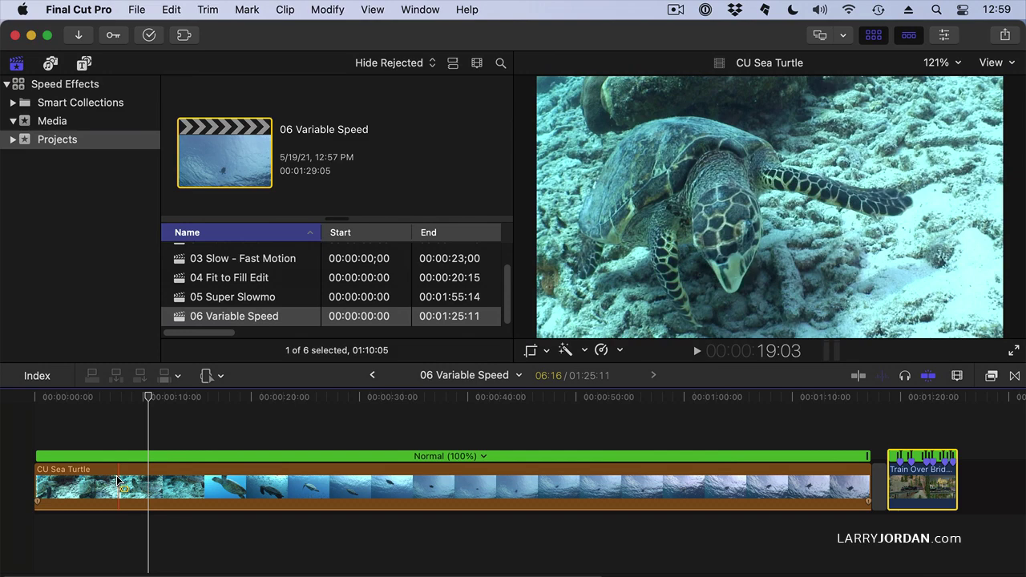
Step: Mark a short range near the turtle clip's start and apply a 50% Instant Replay to it
{"action": "left_click_drag", "start_coordinate": [99, 487], "coordinate": [149, 487]}
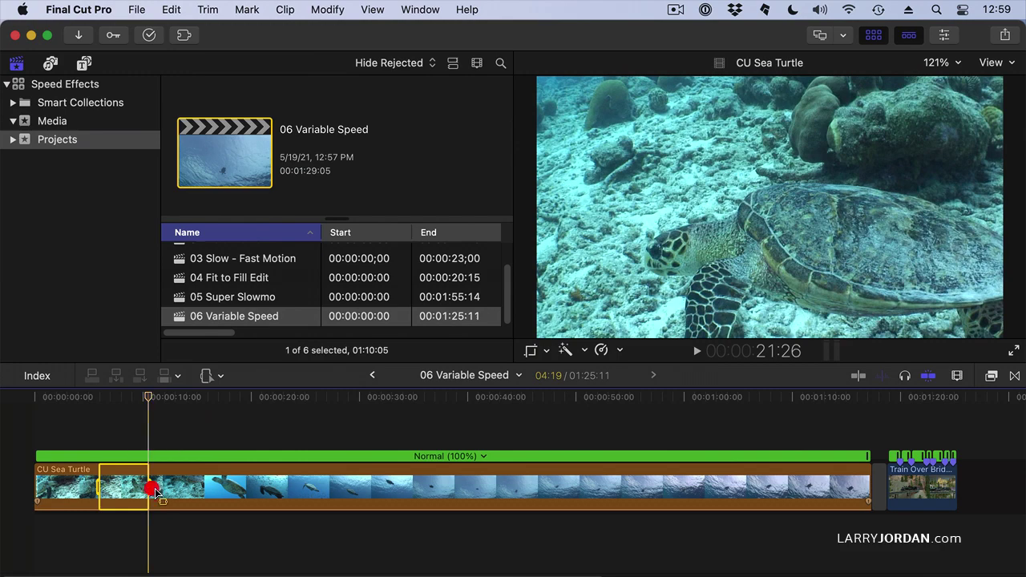
{"action": "left_click", "coordinate": [620, 350]}
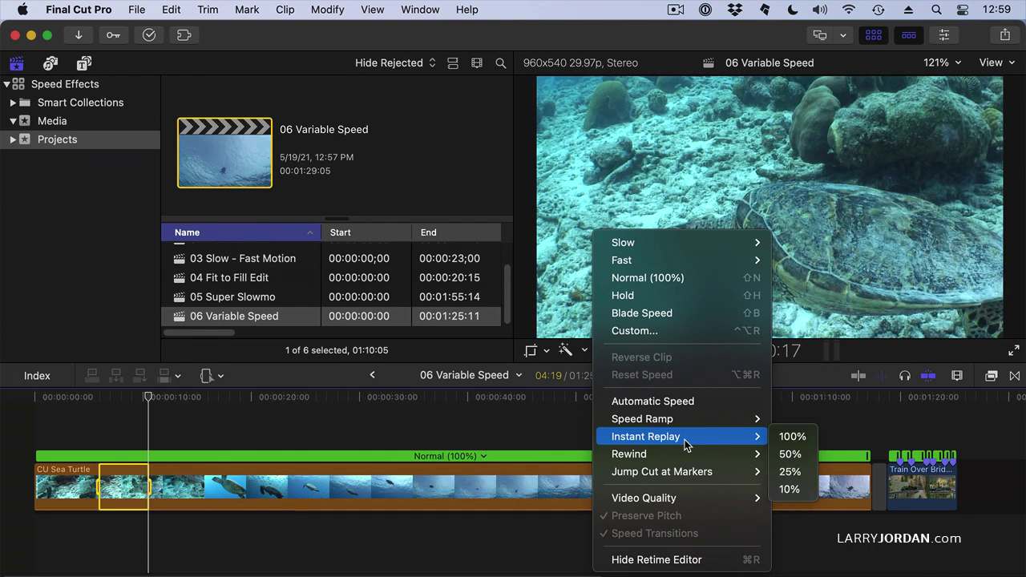
{"action": "mouse_move", "coordinate": [646, 436]}
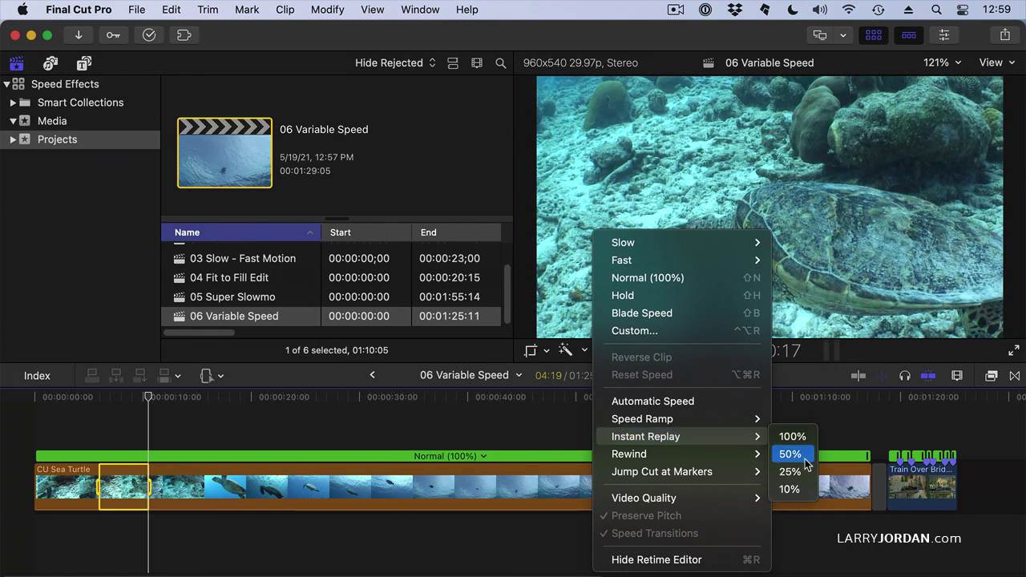
{"action": "left_click", "coordinate": [807, 464]}
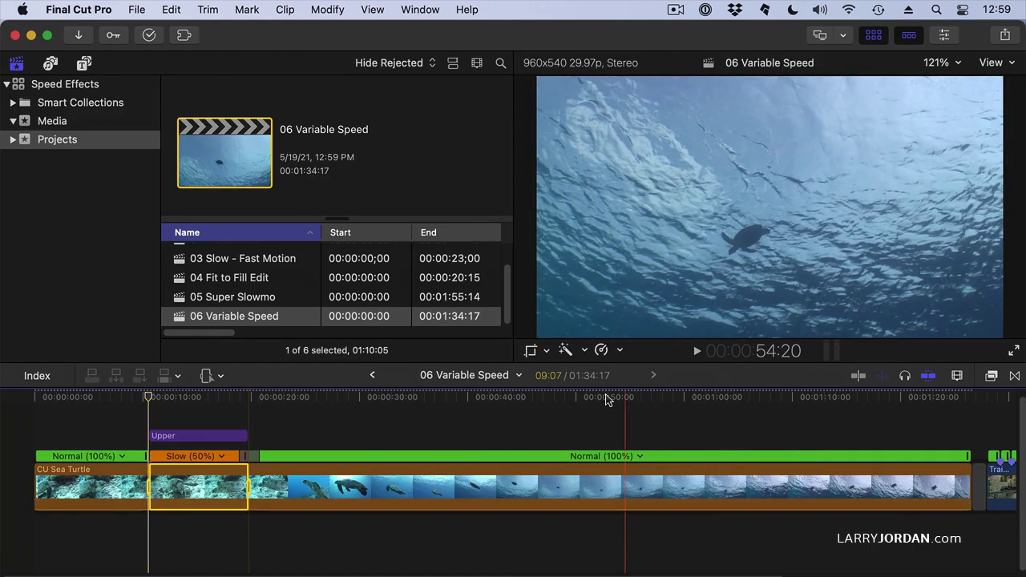
{"action": "left_click", "coordinate": [51, 399]}
{"action": "key", "text": "space"}
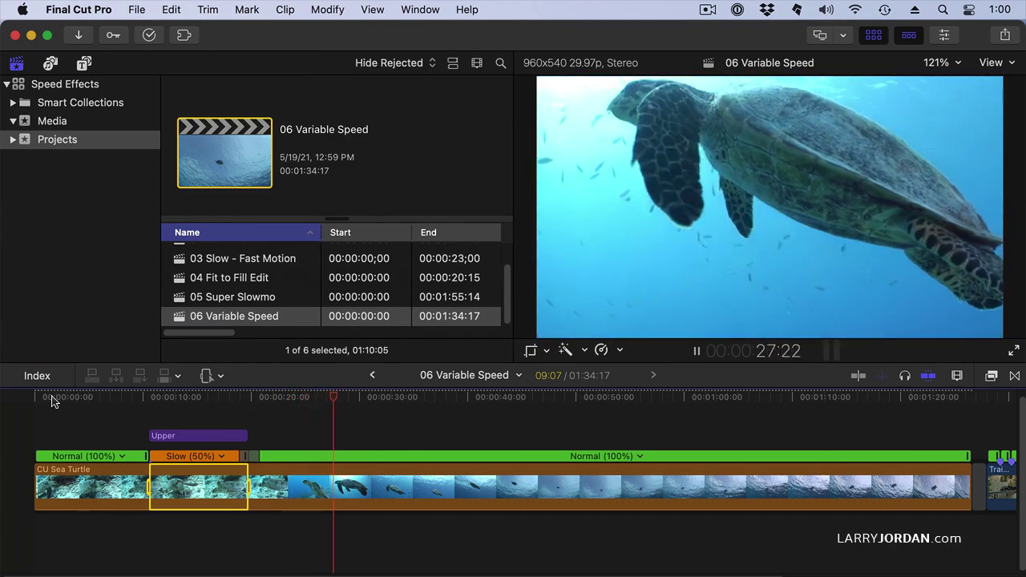
{"action": "key", "text": "space"}
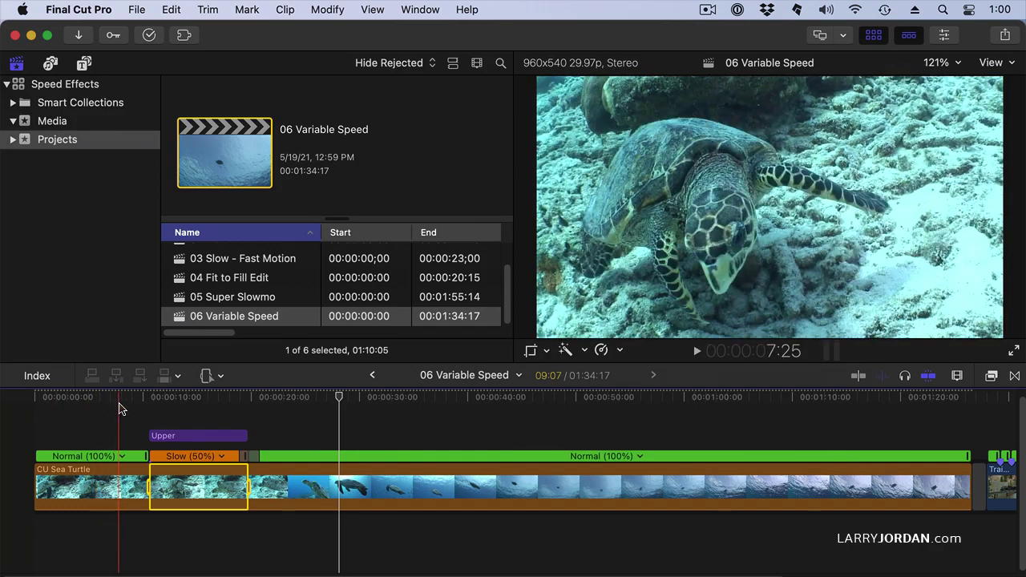
{"action": "left_click", "coordinate": [119, 403]}
{"action": "key", "text": "space"}
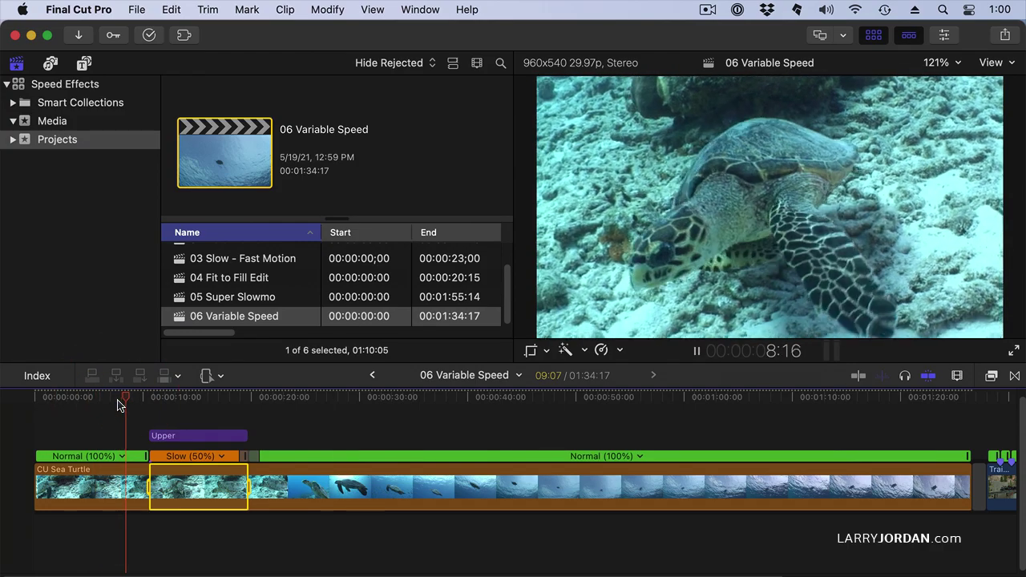